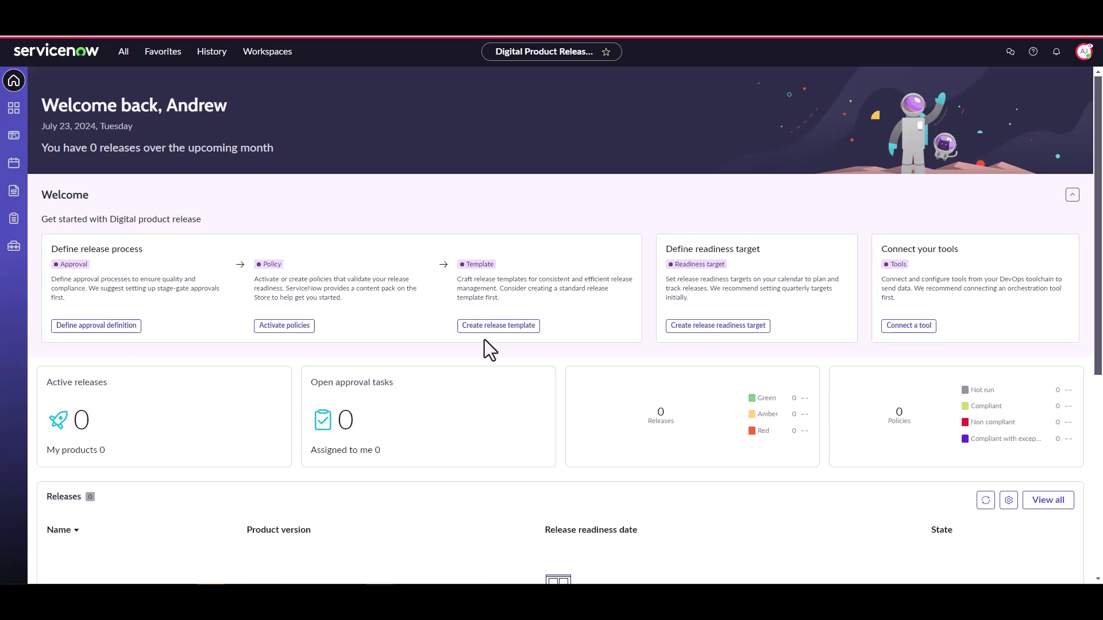
Step: Open the Emergency Breakfix template and view its Development, Package, User Acceptance Validation and Deployment phases
left_click(496, 327)
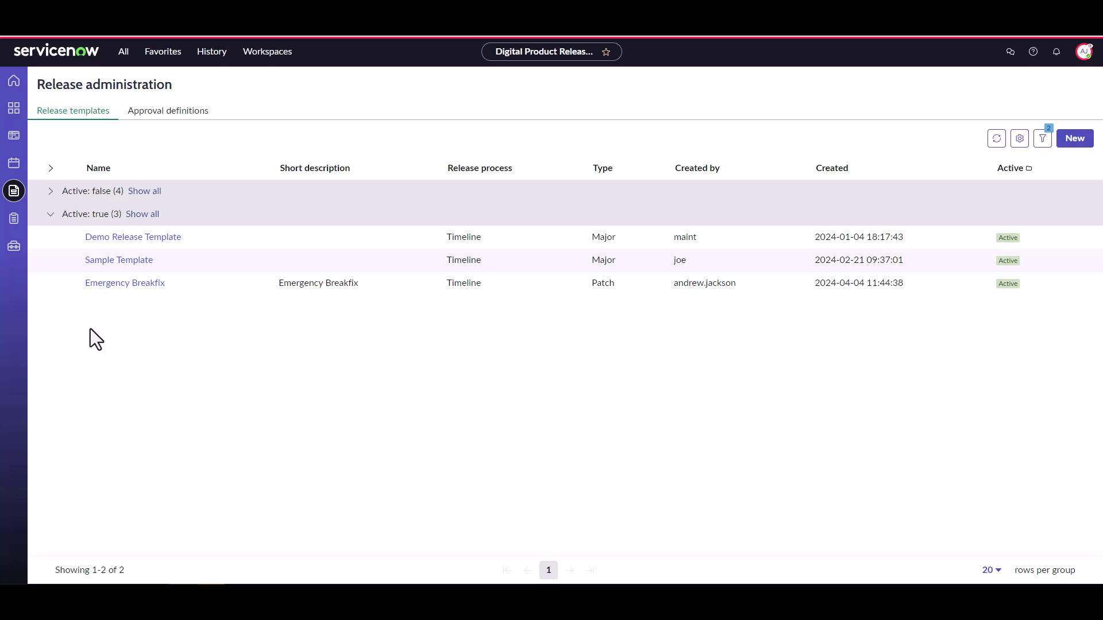
left_click(126, 283)
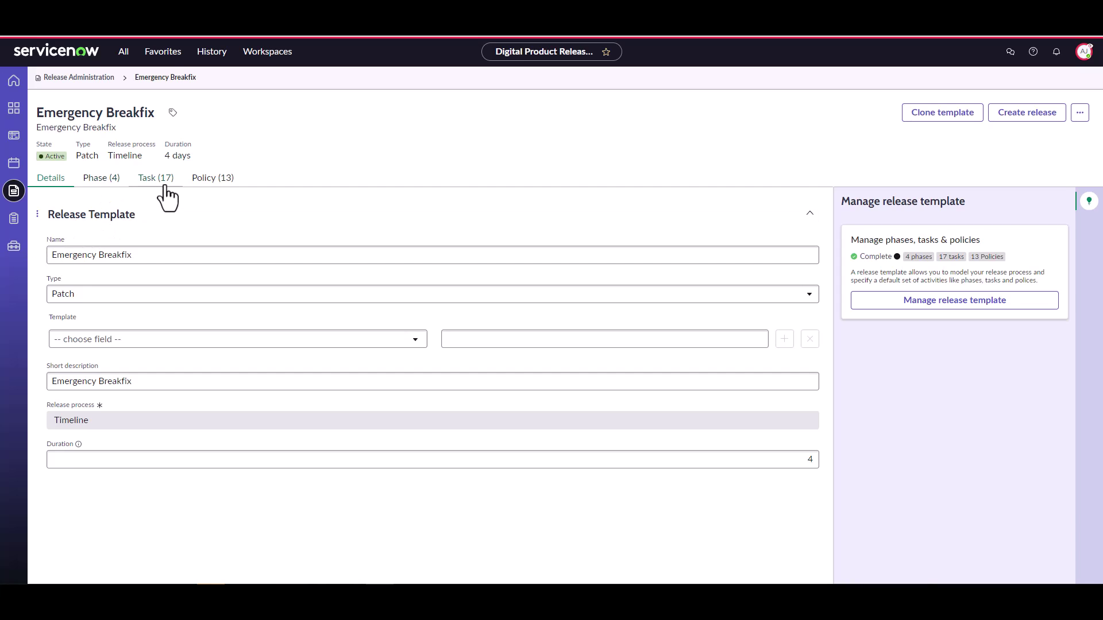
left_click(107, 182)
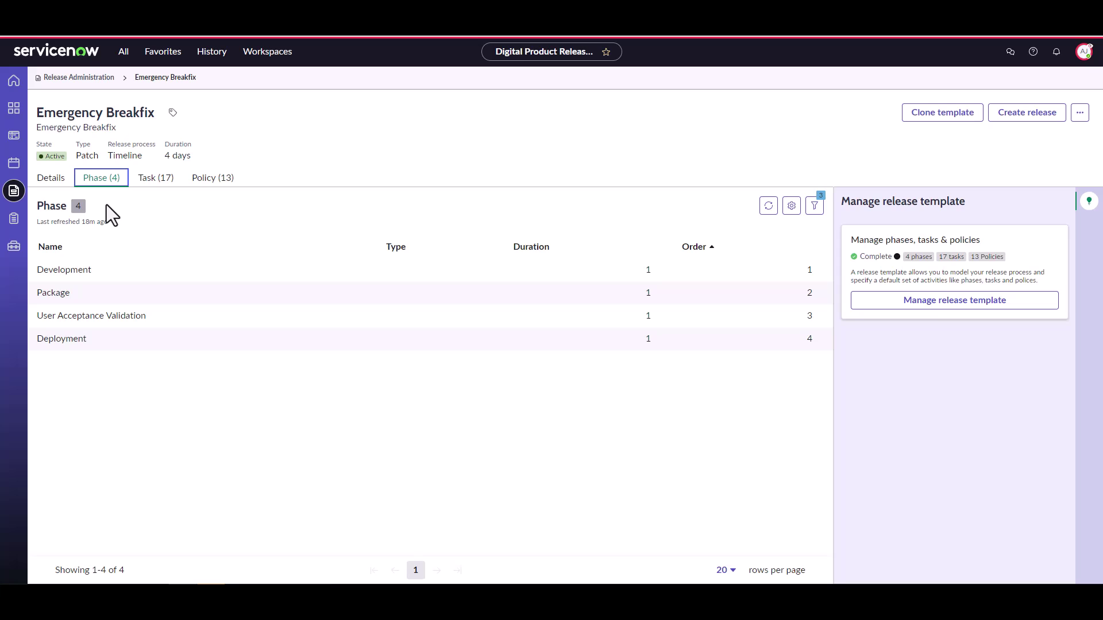
Step: Review Emergency Breakfix's 17 tasks by phase: Deployment 4, Development 4, Package 6, User Acceptance Validation 3
left_click(160, 181)
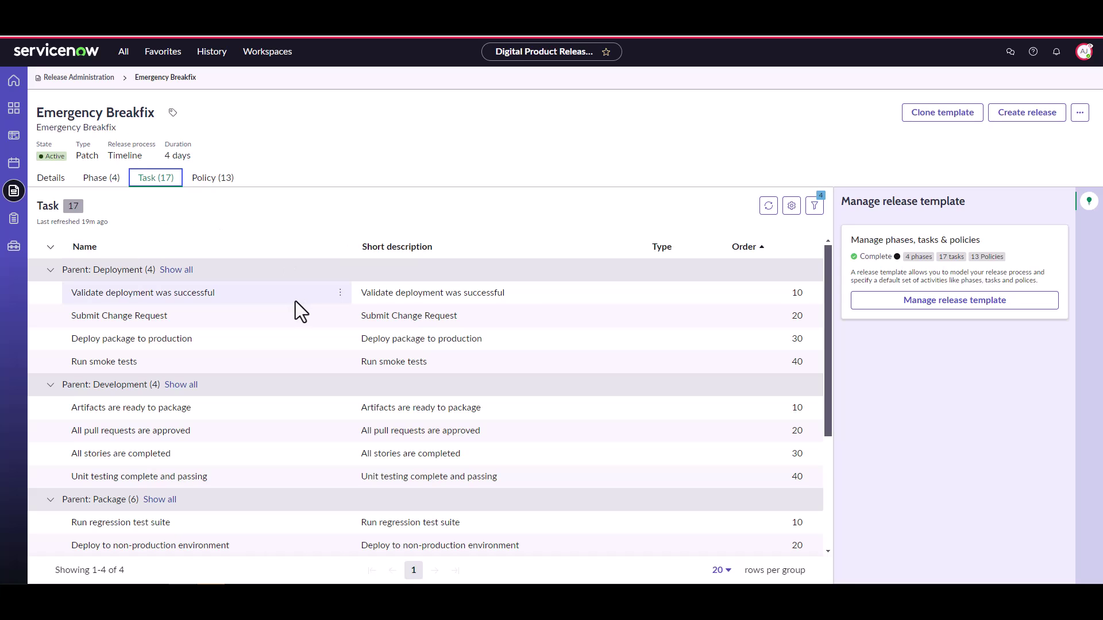
scroll(530, 315, "down", 1)
scroll(540, 319, "down", 5)
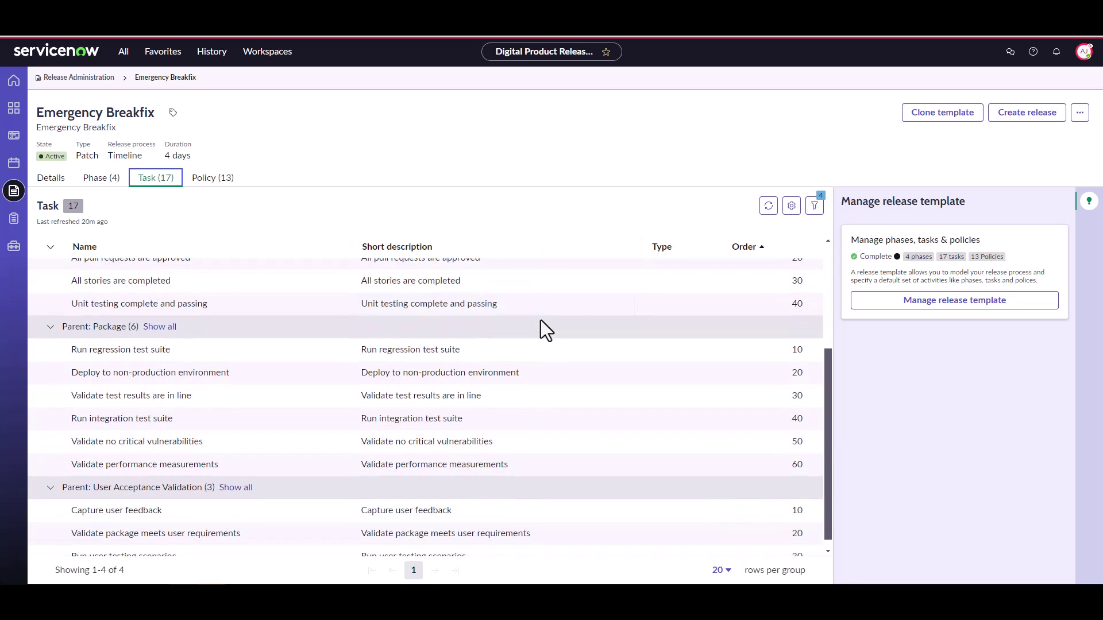
scroll(540, 320, "down", 1)
scroll(549, 384, "up", 7)
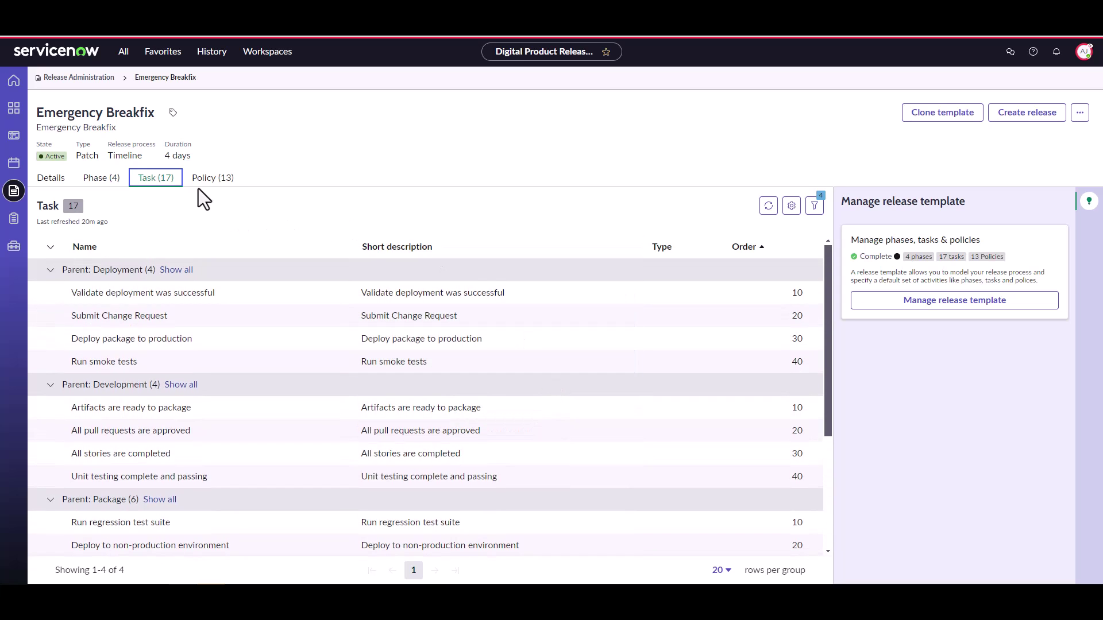
Step: View the 13 mapped policies: Development 8, Package 3, User Acceptance Validation 2
left_click(200, 182)
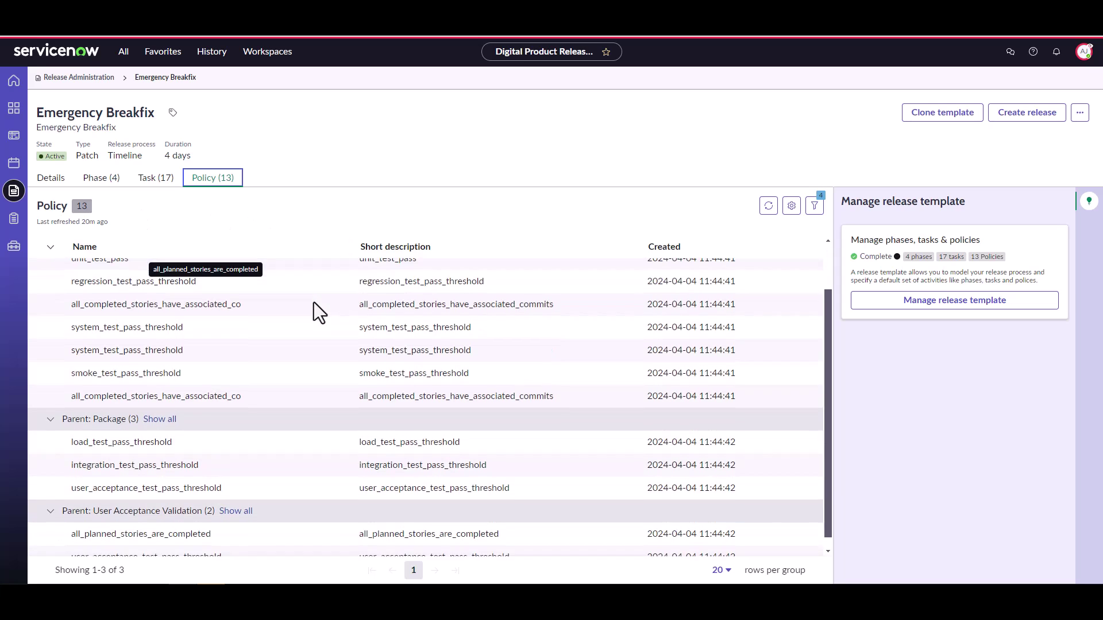
scroll(314, 302, "up", 2)
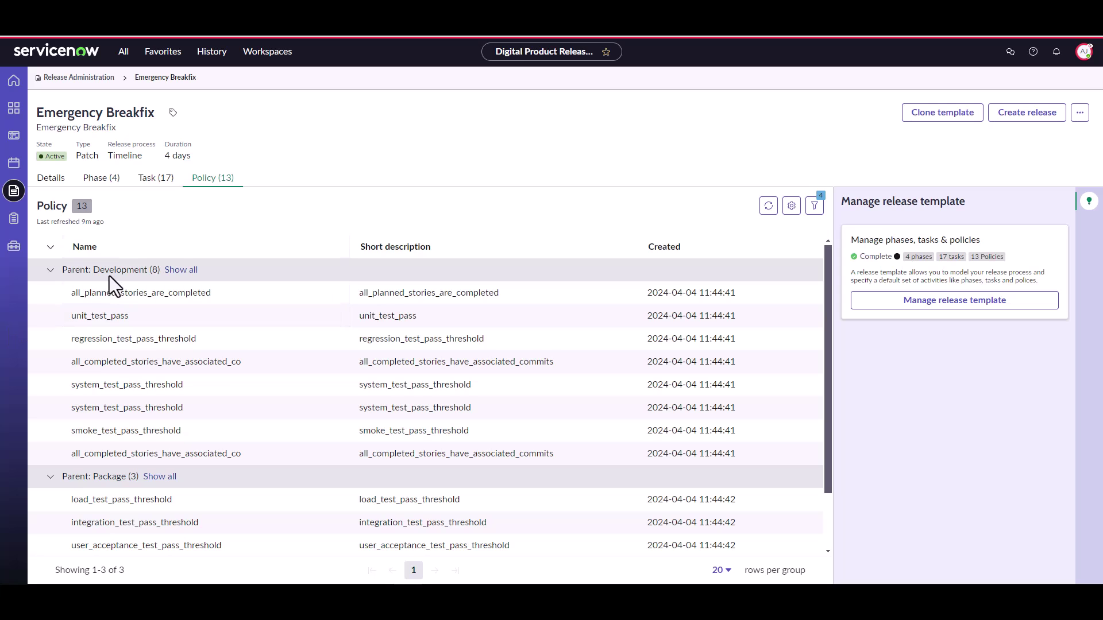
Step: From Release Administration, start a new template named 'Major Release Template' with release type Major
left_click(92, 79)
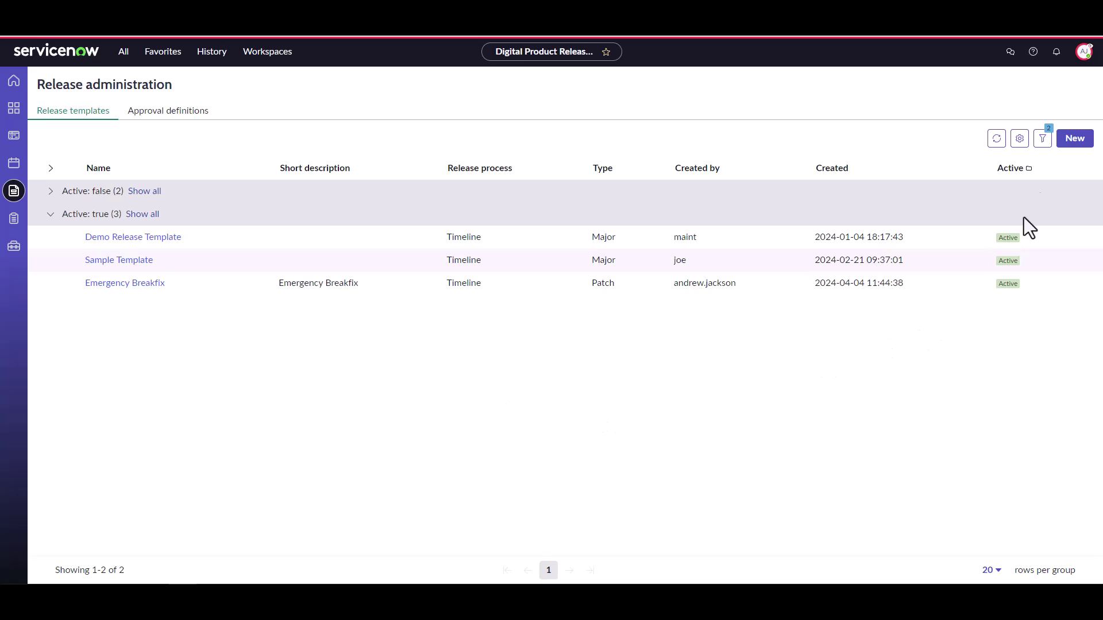
left_click(1075, 141)
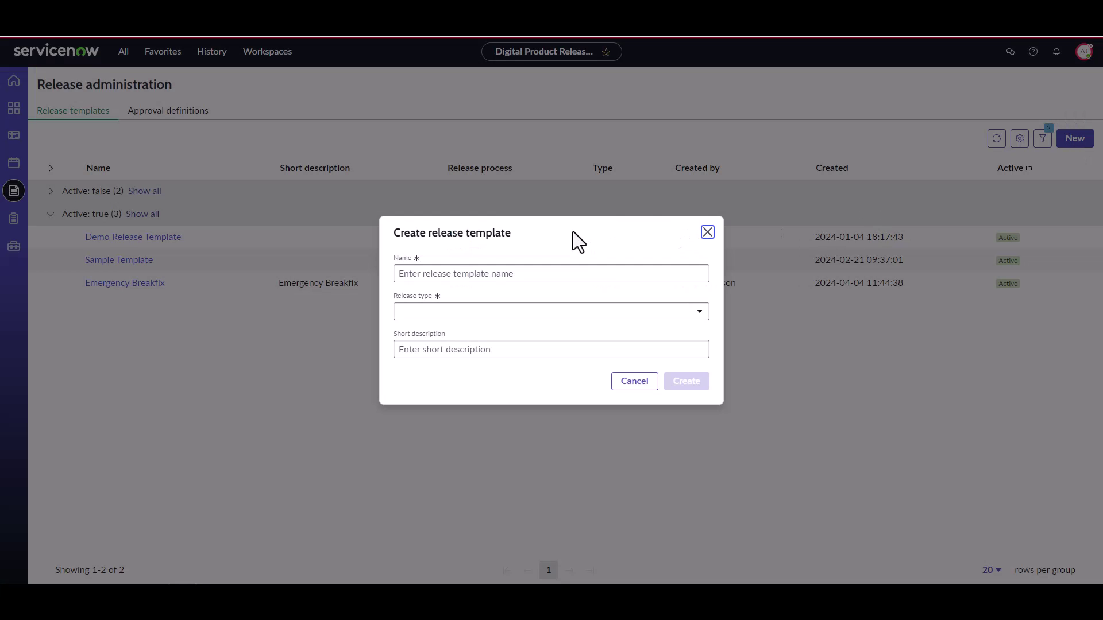
left_click(500, 273)
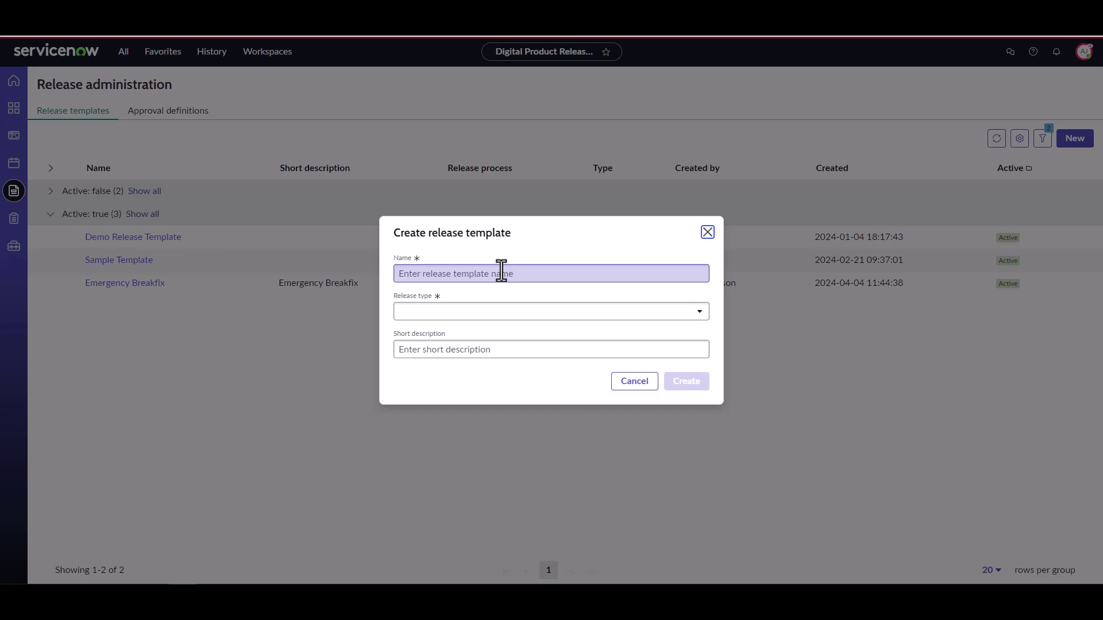
left_click(494, 299)
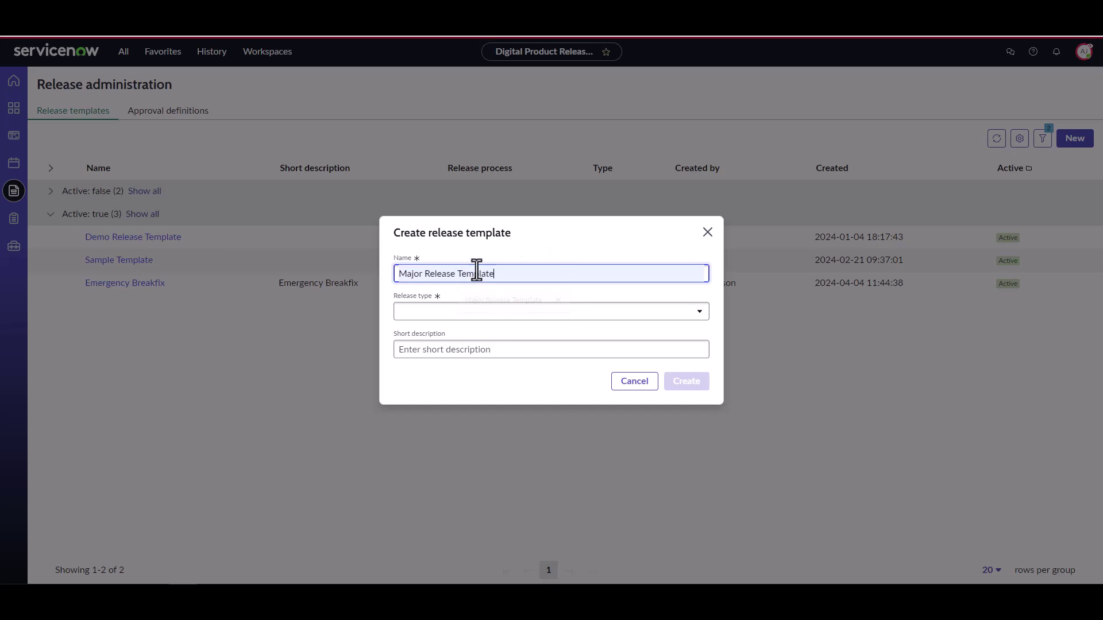
left_click(454, 315)
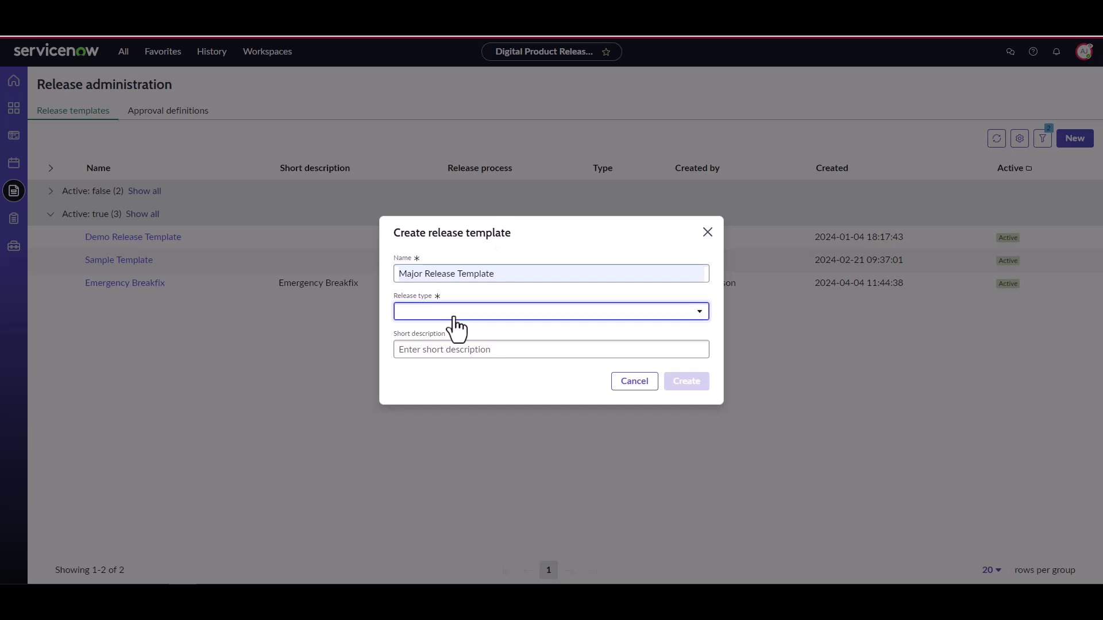
left_click(420, 331)
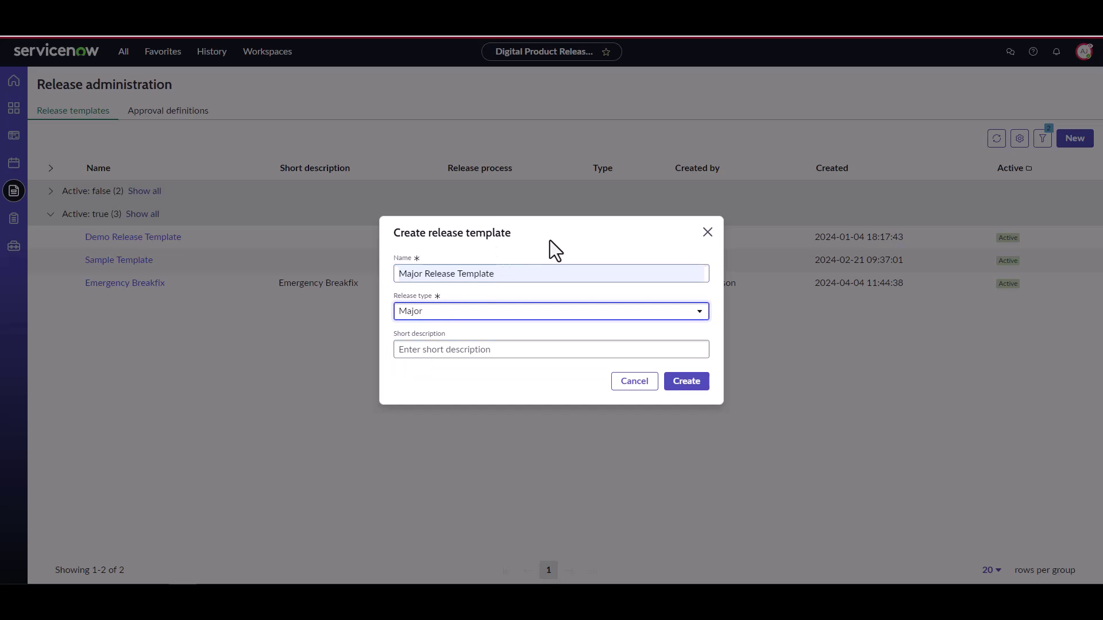
Step: Create the template and mark its release process as Timeline oriented
left_click(686, 386)
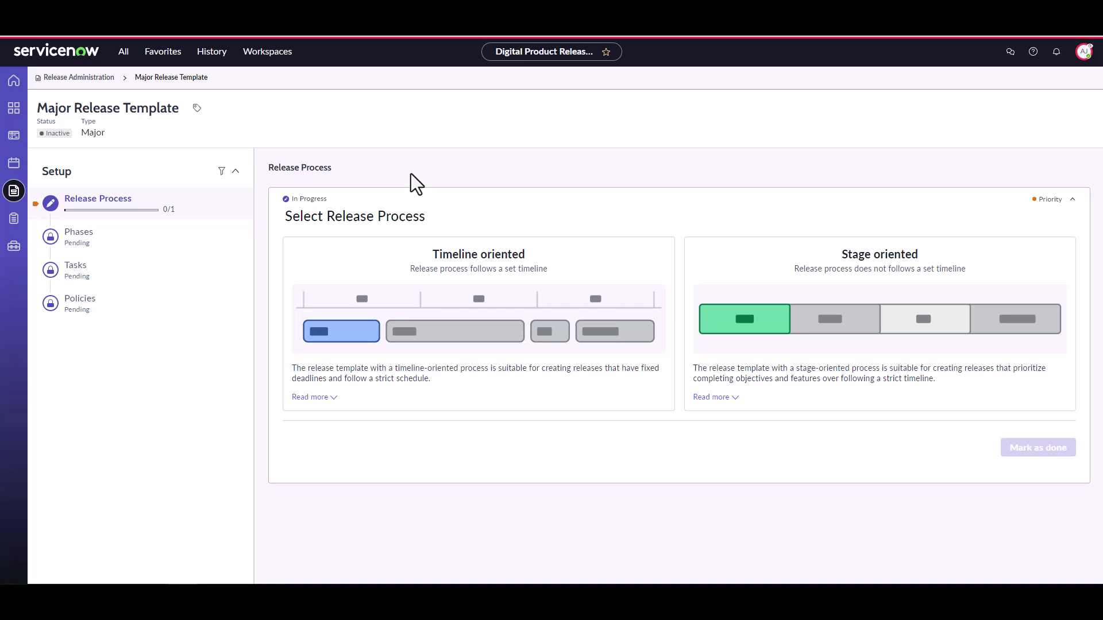
left_click(534, 263)
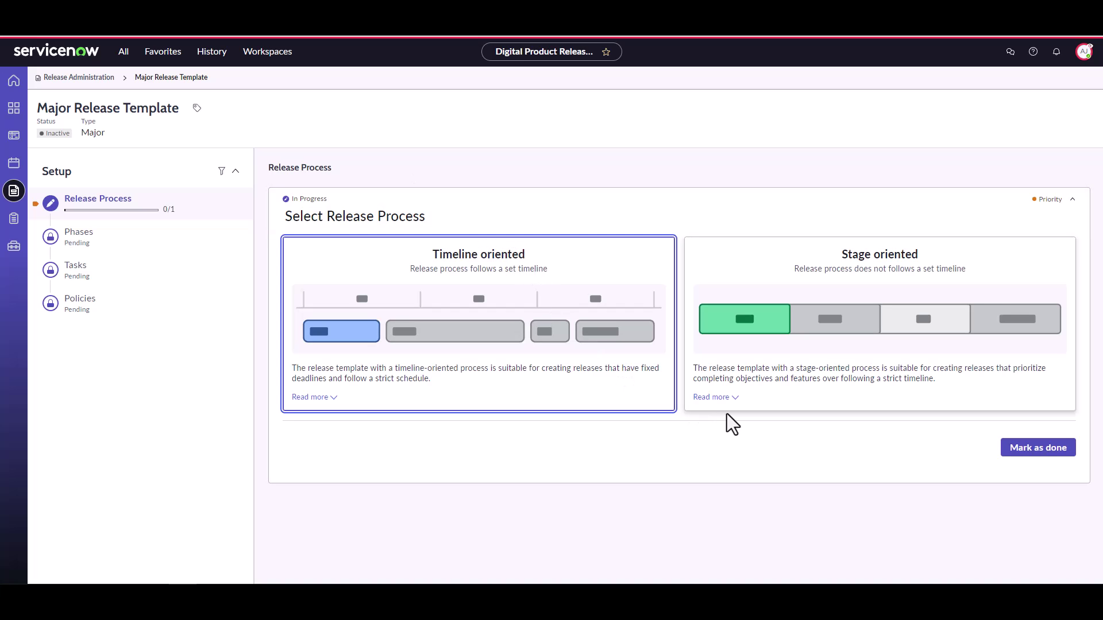
left_click(1045, 454)
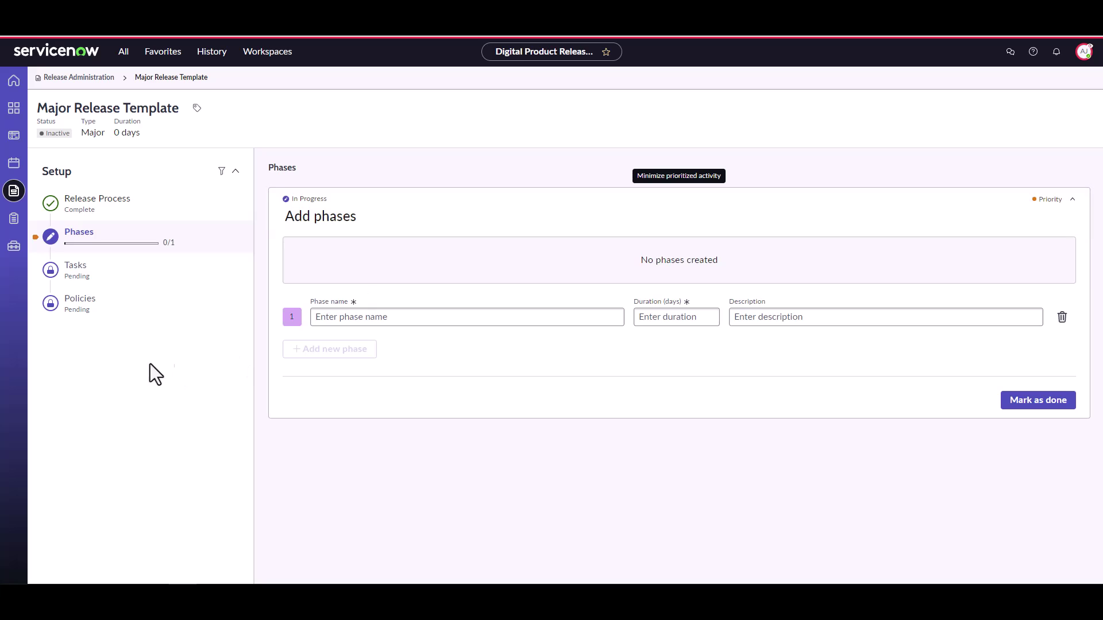
Step: Add the Planning phase with a 5-day duration and a pasted description
left_click(319, 319)
type("Plann")
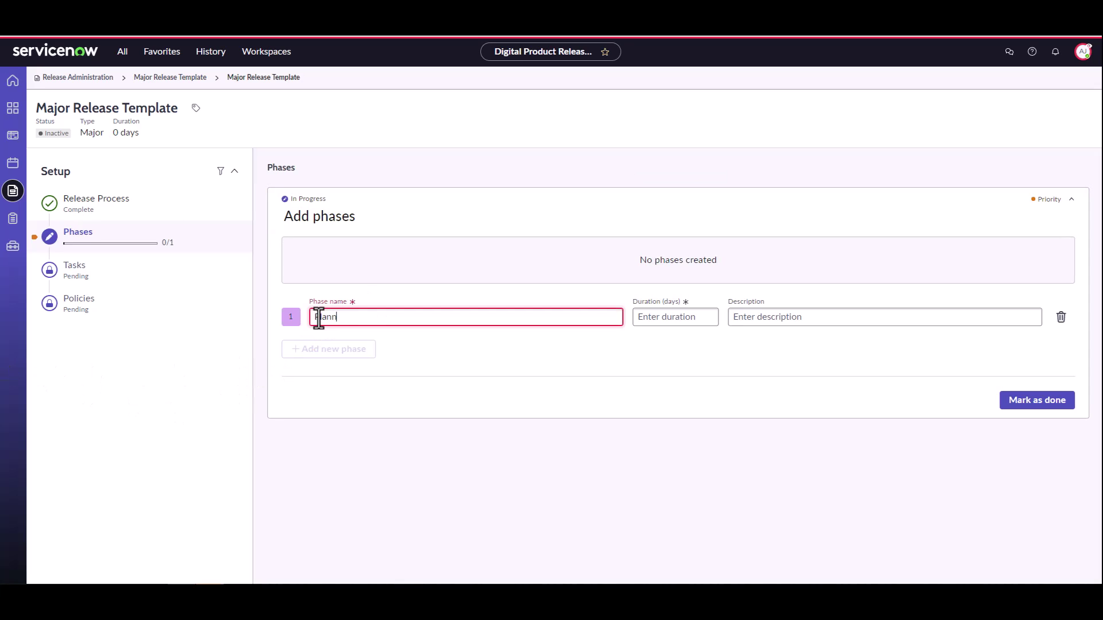
type("ing")
left_click(657, 318)
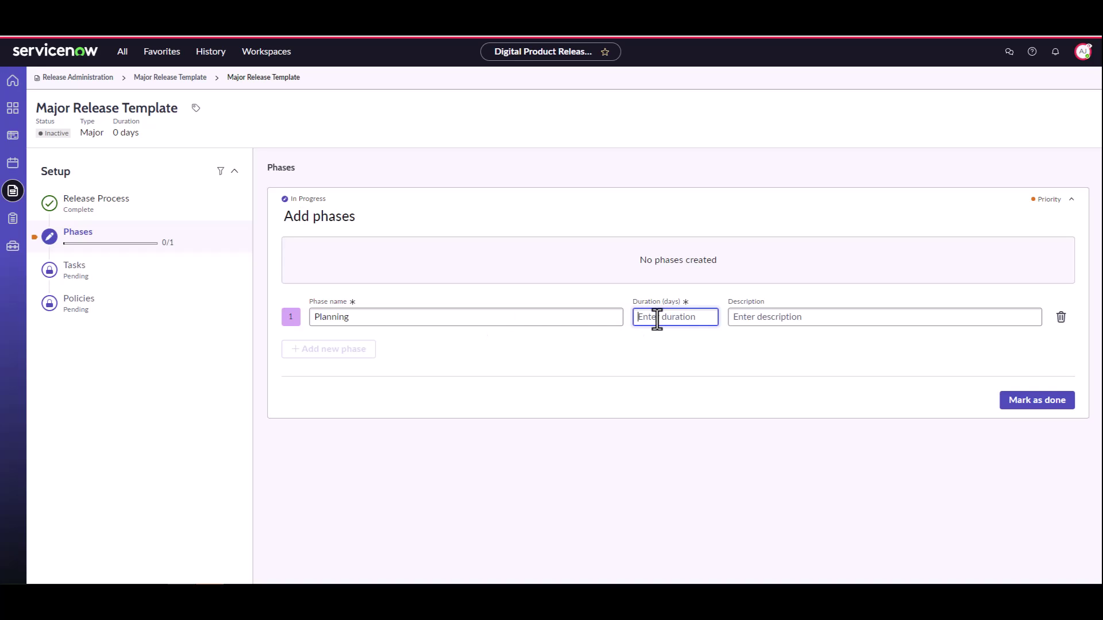
type("5")
left_click(733, 318)
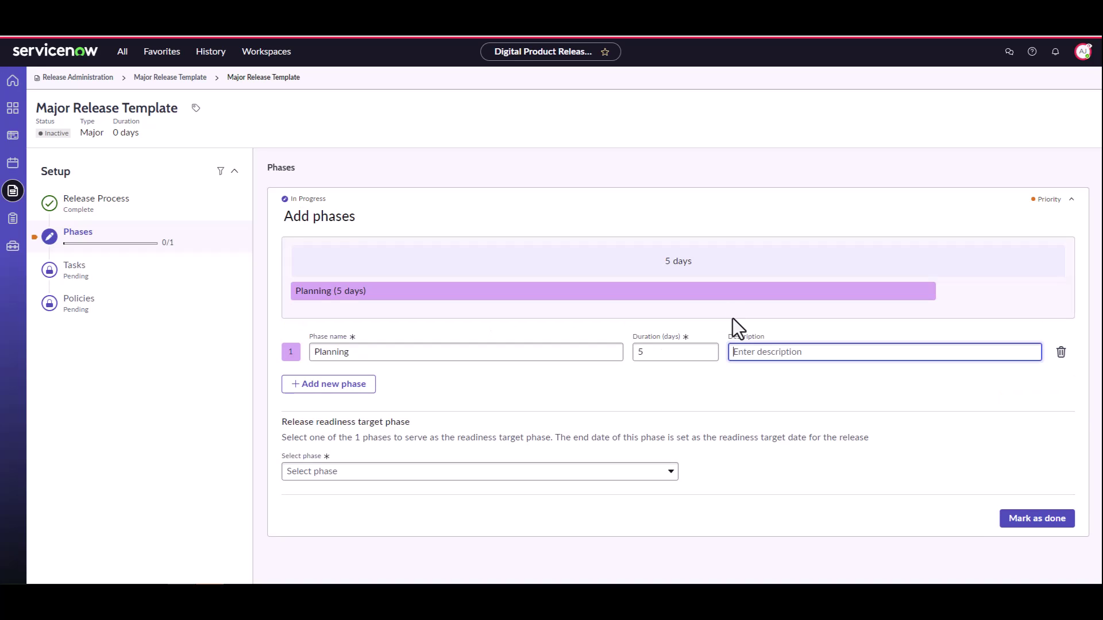
type("Determining the features and requirements that will be included in the release")
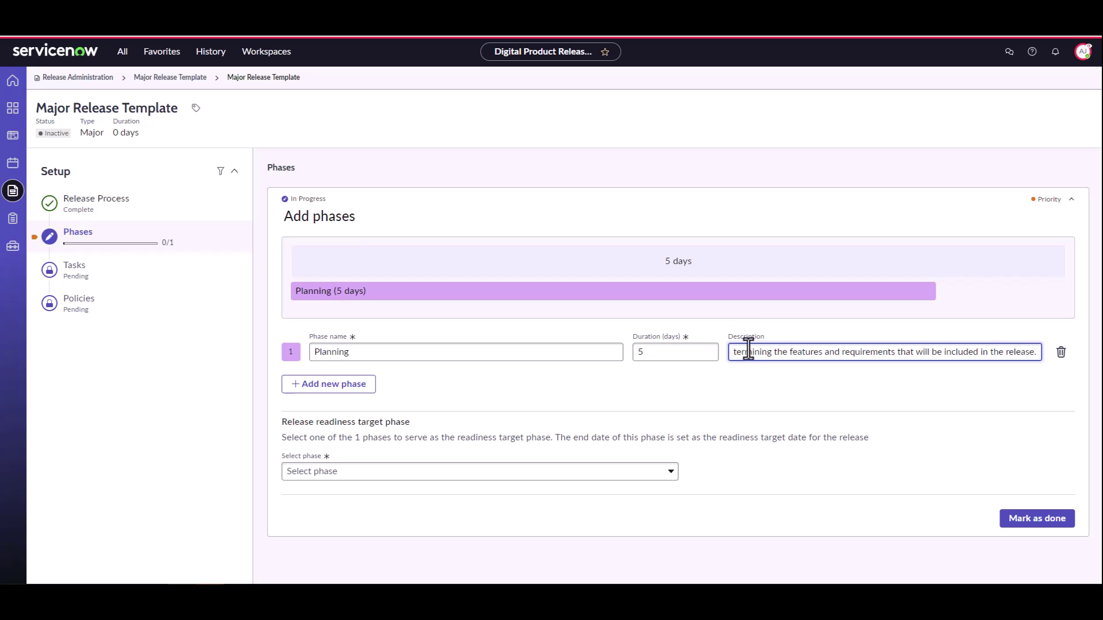
Step: Add the further phase rows through Post-Release Review, reaching a 49-day total
left_click(313, 391)
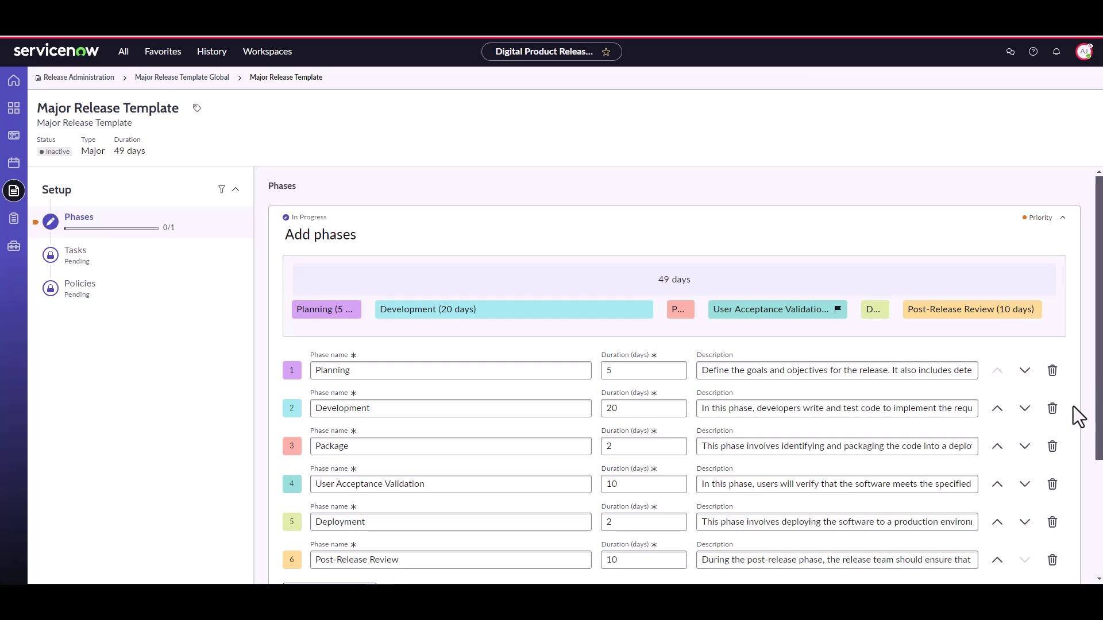
scroll(1068, 406, "down", 1)
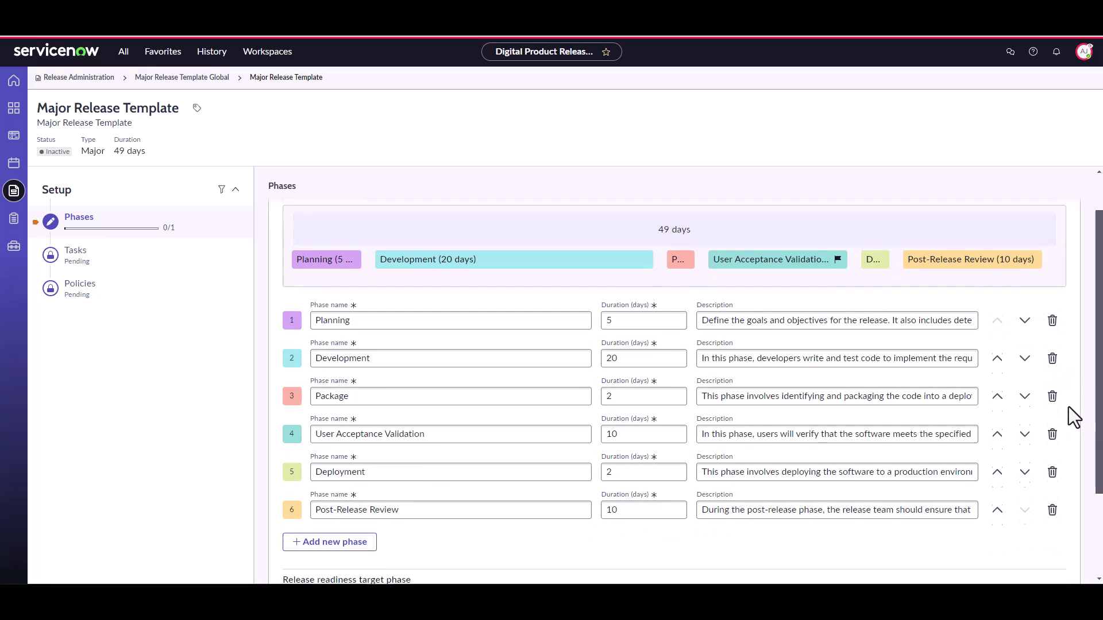
scroll(1068, 407, "down", 1)
scroll(1059, 456, "down", 1)
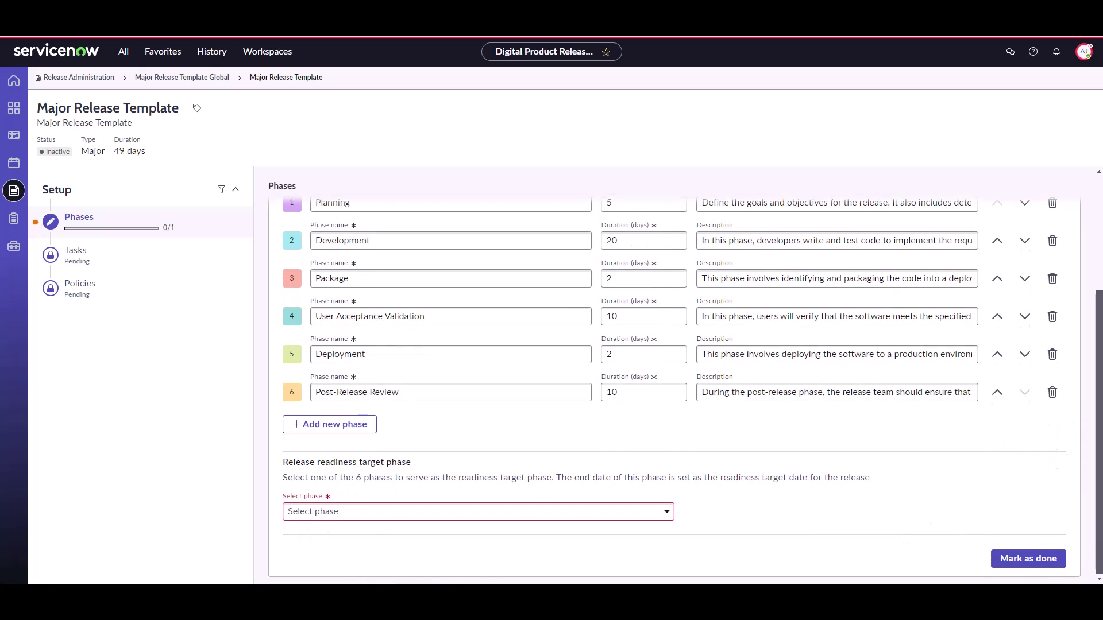
Step: Set User Acceptance Validation as the readiness target phase and mark the phases step done
left_click(372, 513)
type("user")
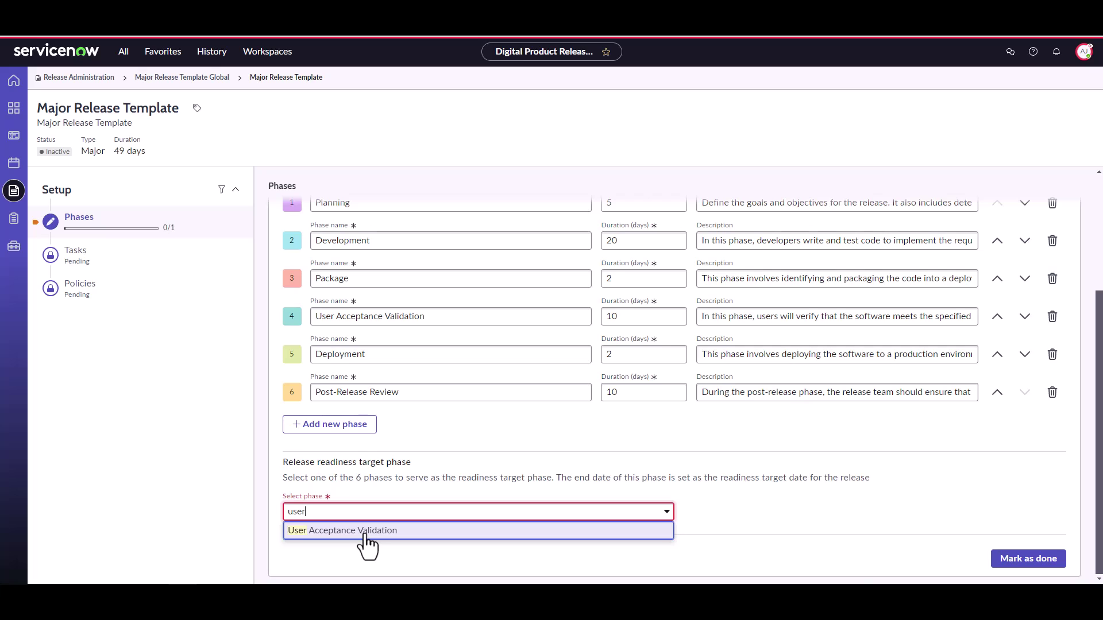
left_click(366, 531)
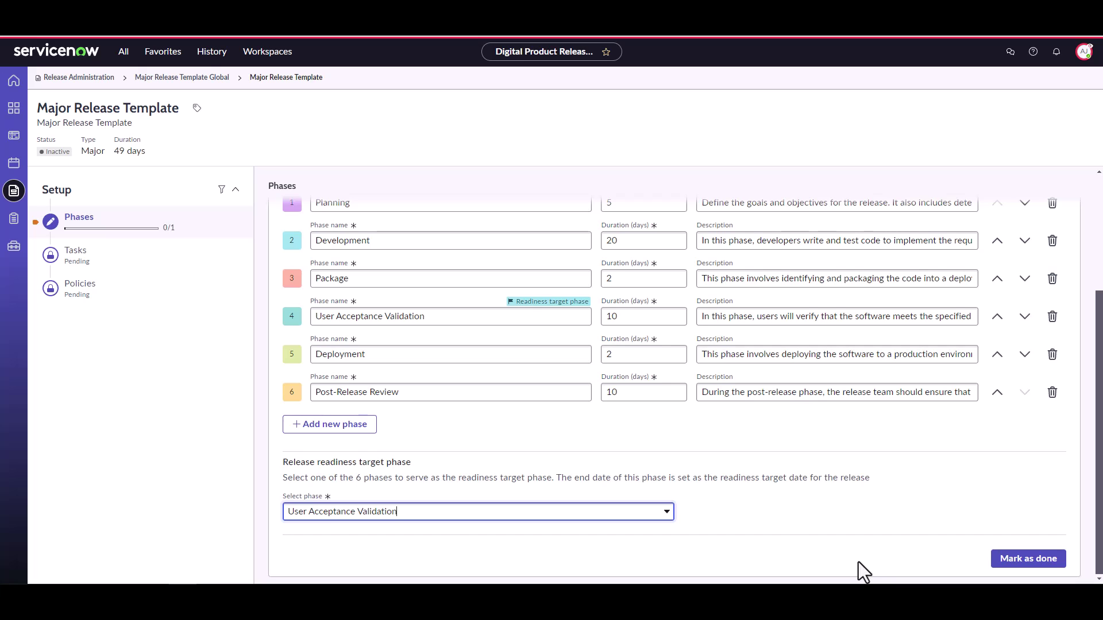
left_click(1029, 560)
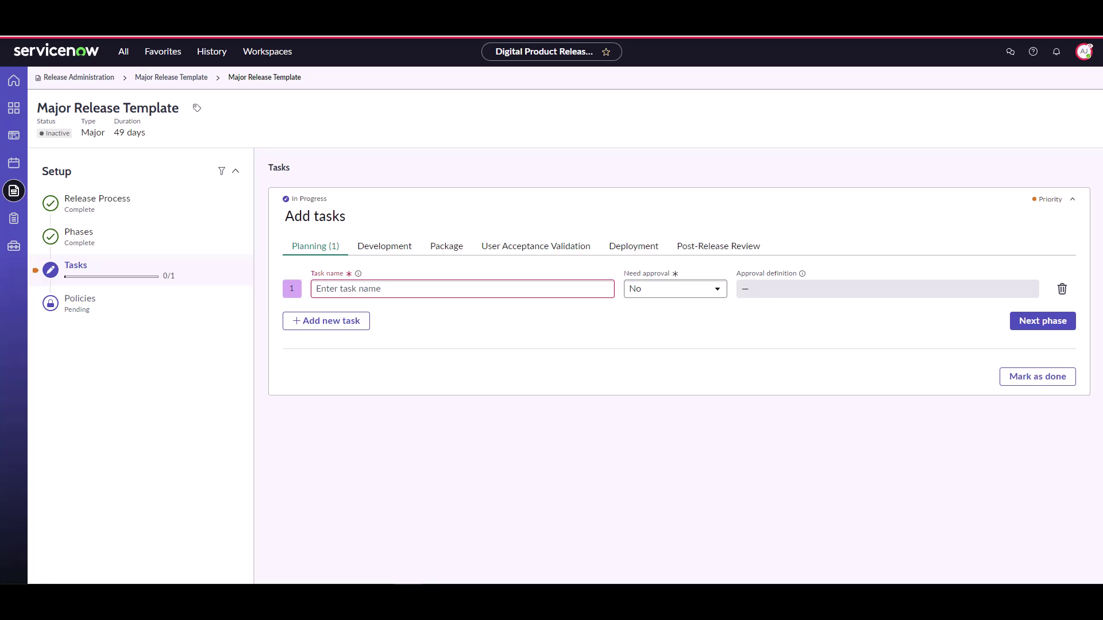
Step: Add the Planning phase's tasks by pasting their names, then advance to the next phase
left_click(322, 296)
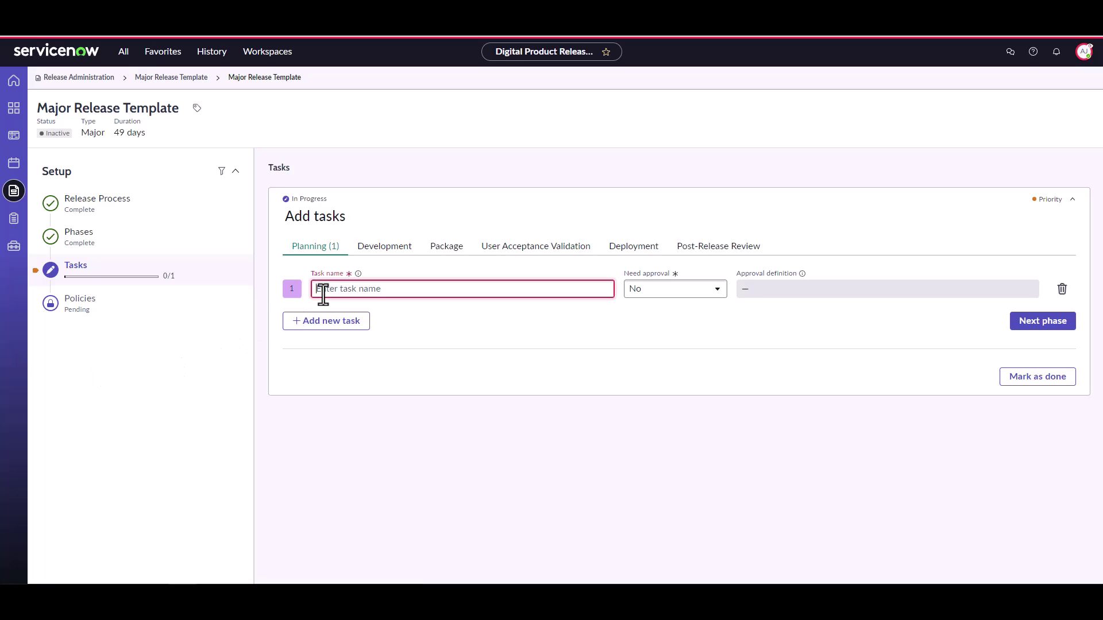
type("Identify potential risks")
left_click(433, 320)
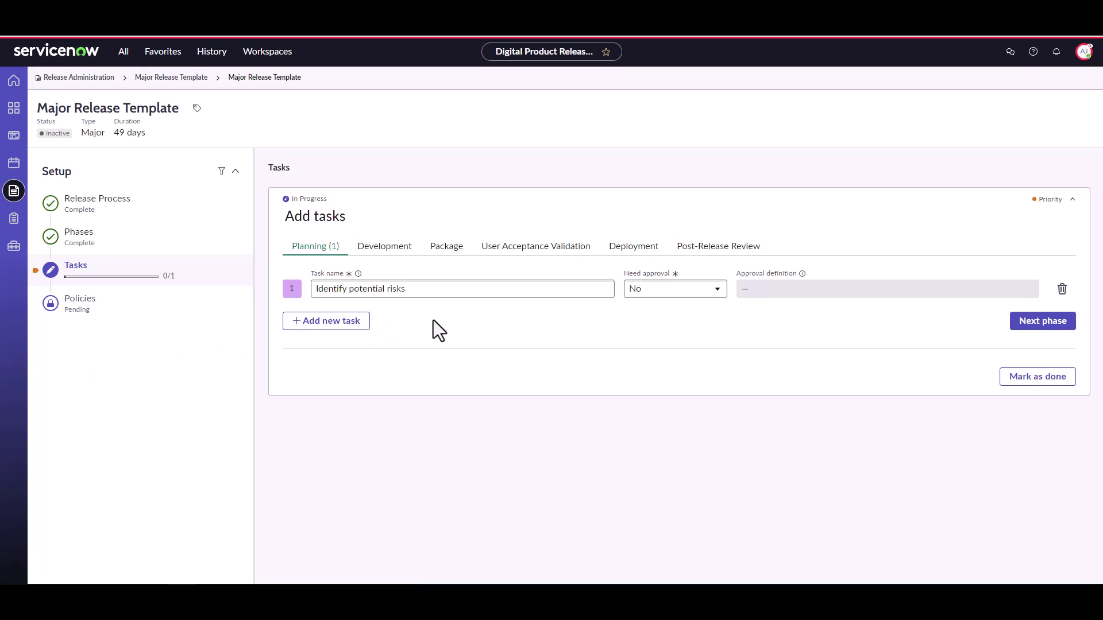
left_click(324, 323)
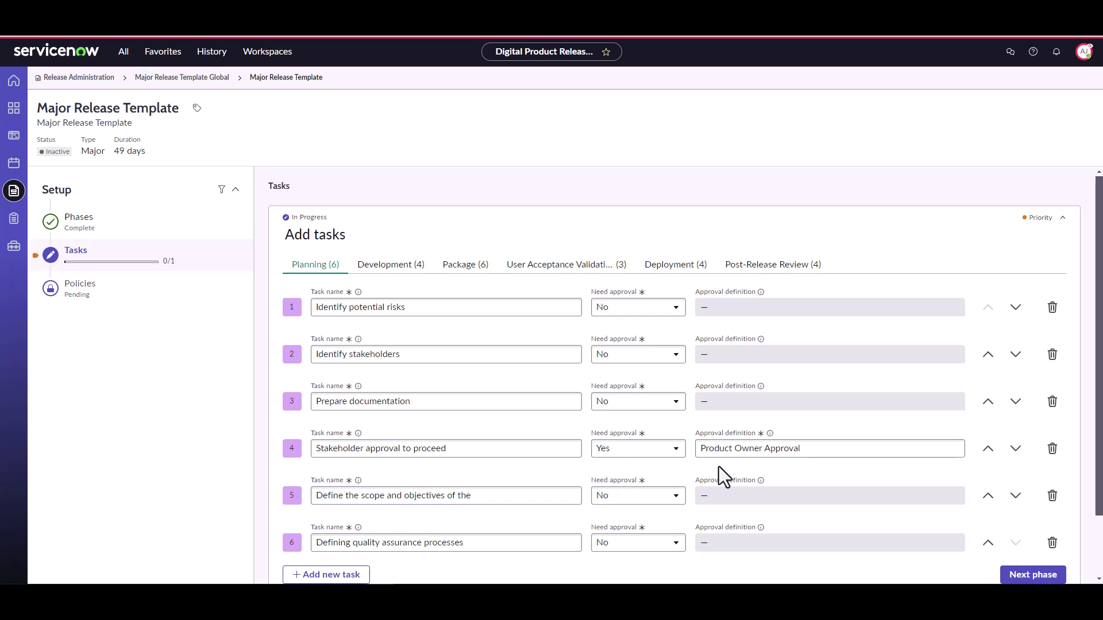
scroll(718, 466, "down", 2)
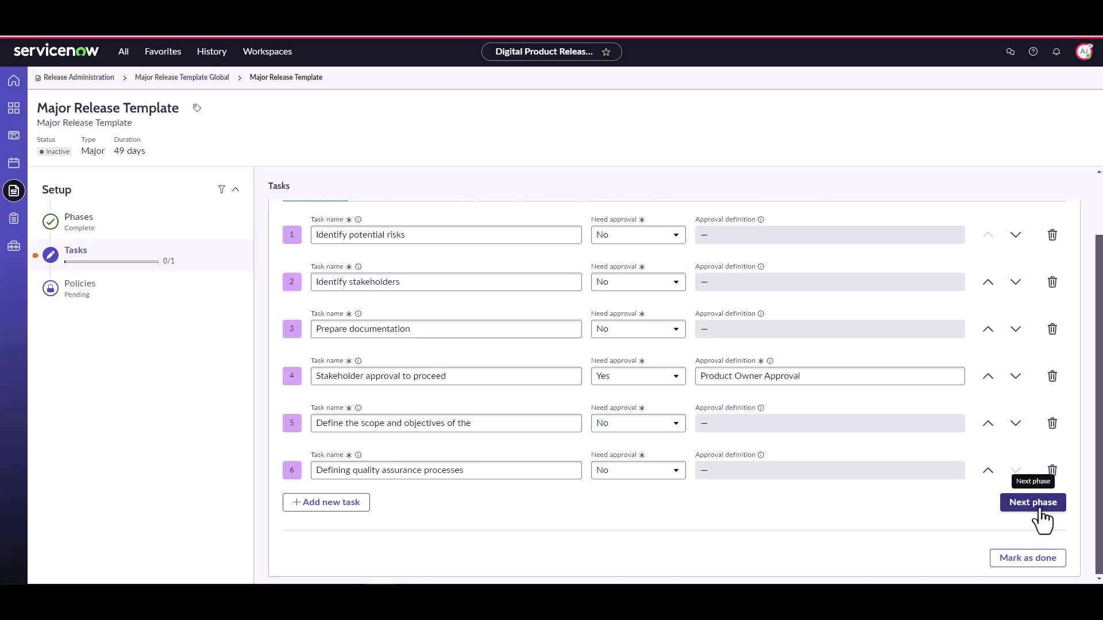
left_click(1035, 503)
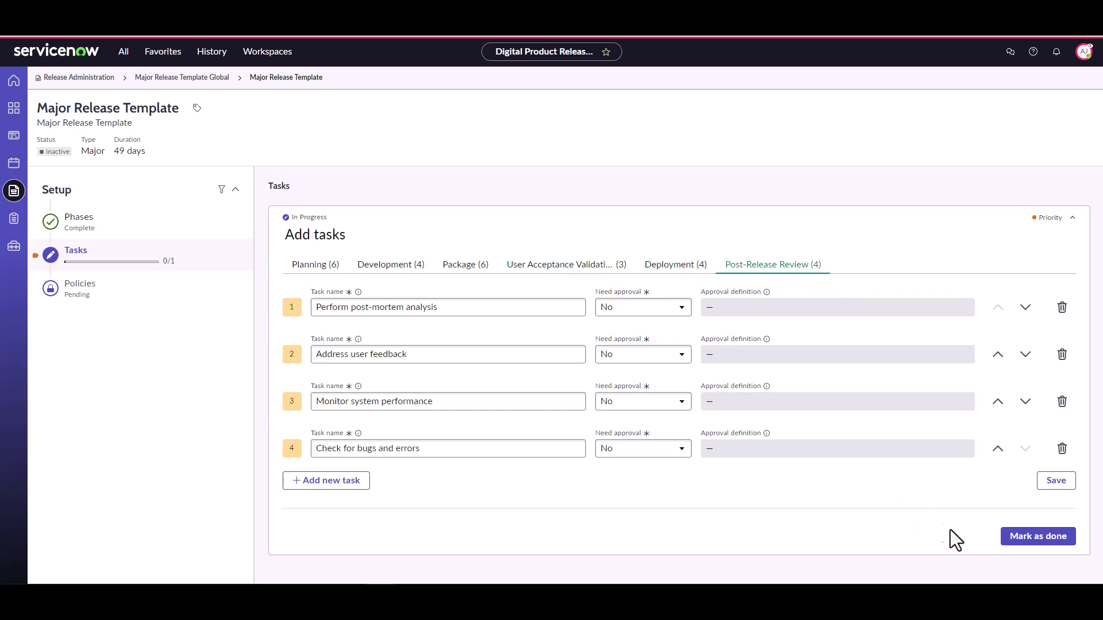
Step: Finish the tasks step and map the all_approval_tasks_are_complete policy to the Planning phase
left_click(1041, 541)
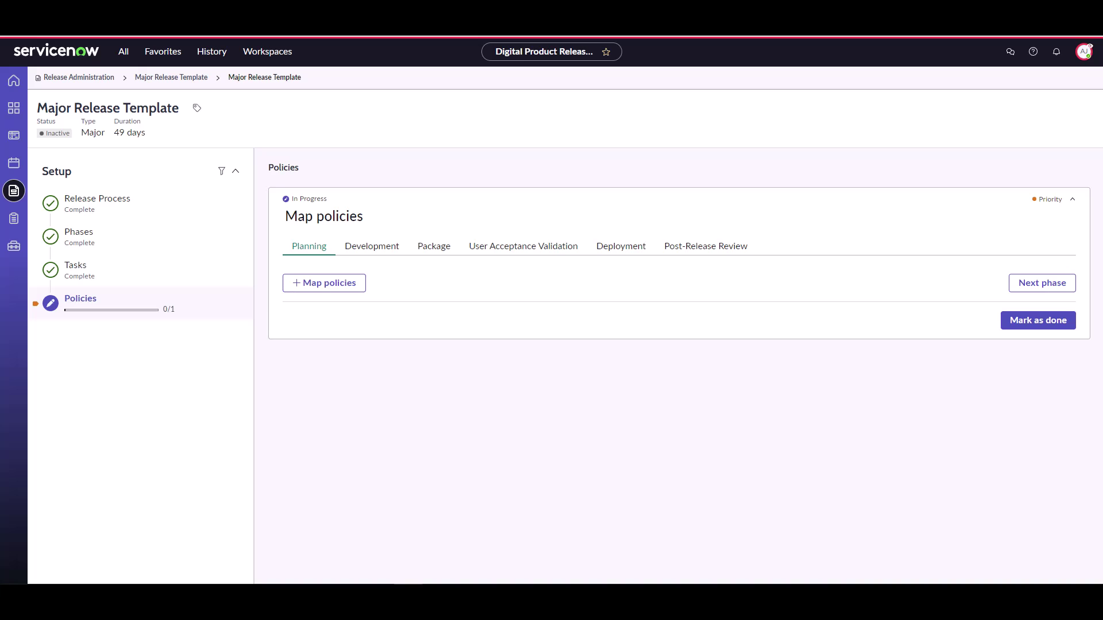
left_click(331, 291)
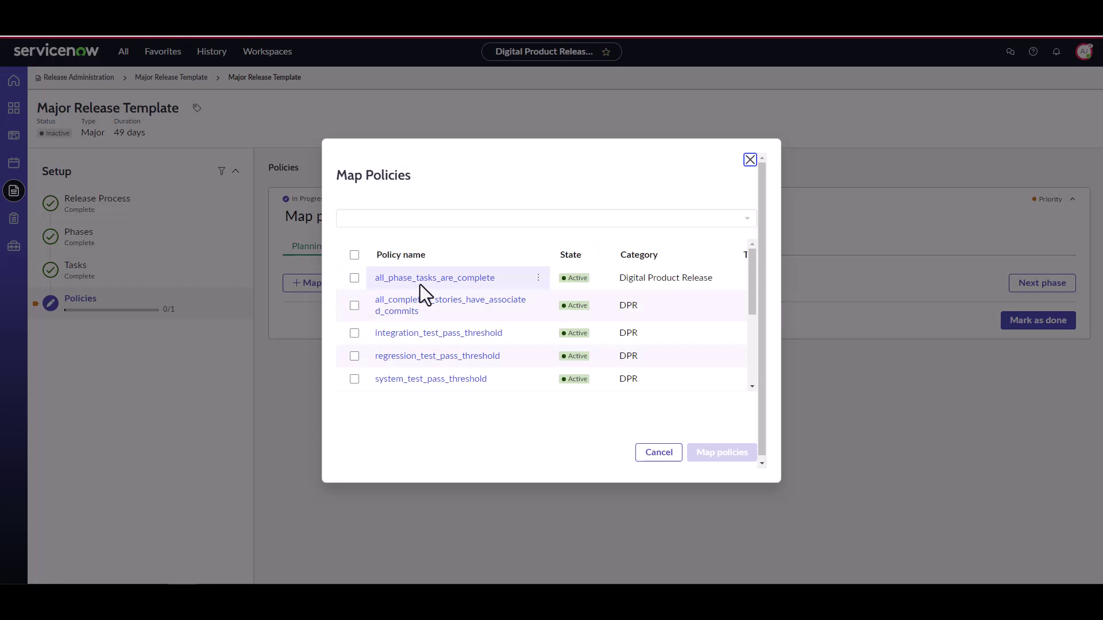
scroll(464, 310, "down", 5)
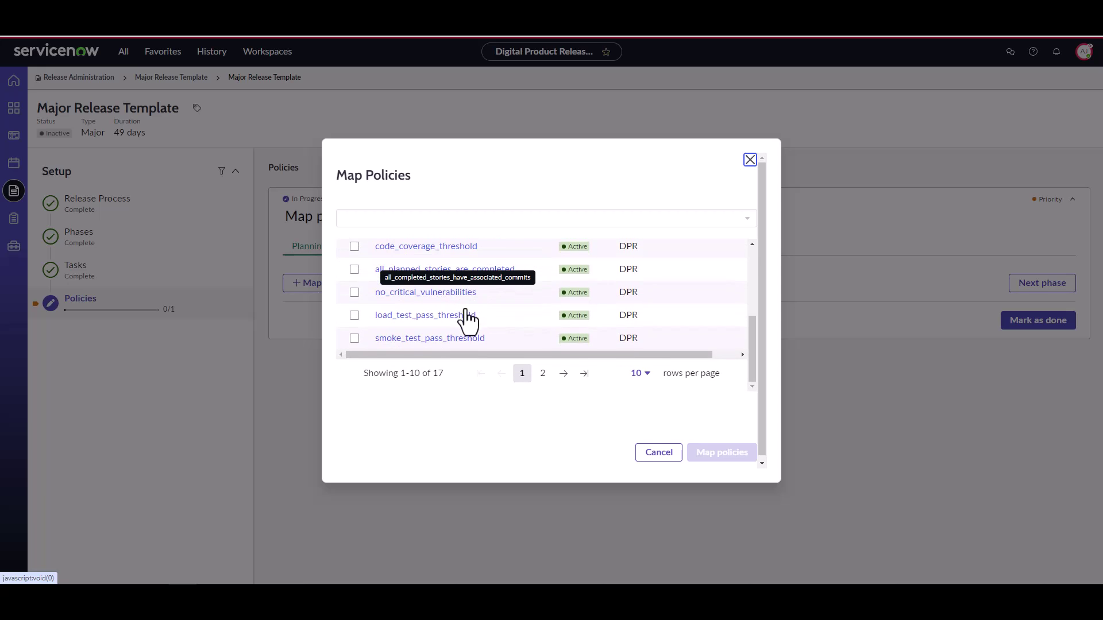
left_click(543, 374)
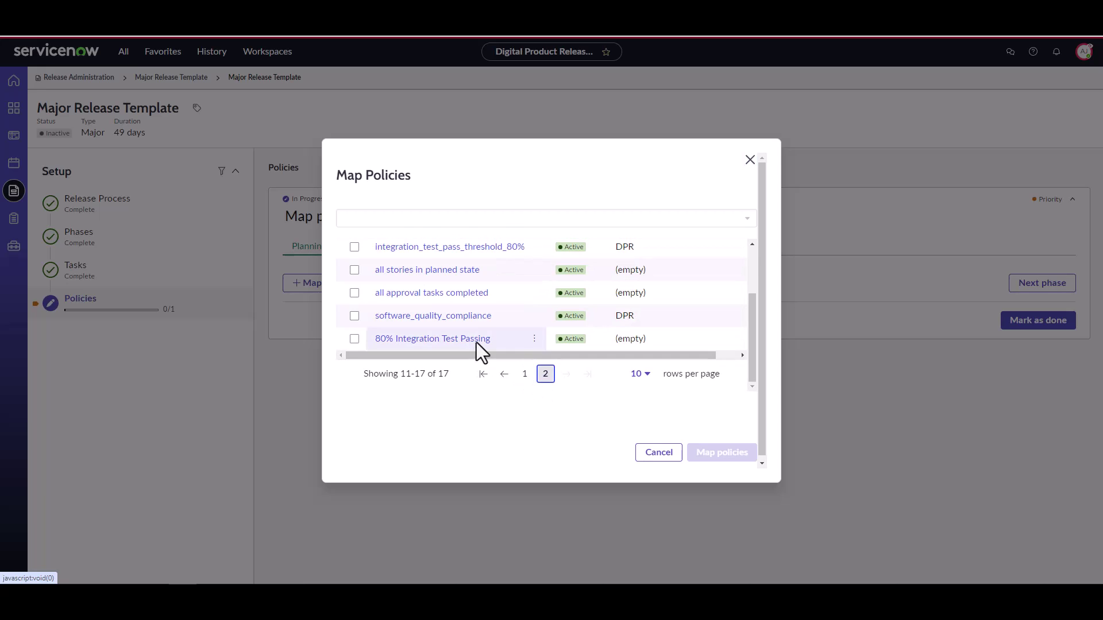
left_click(354, 293)
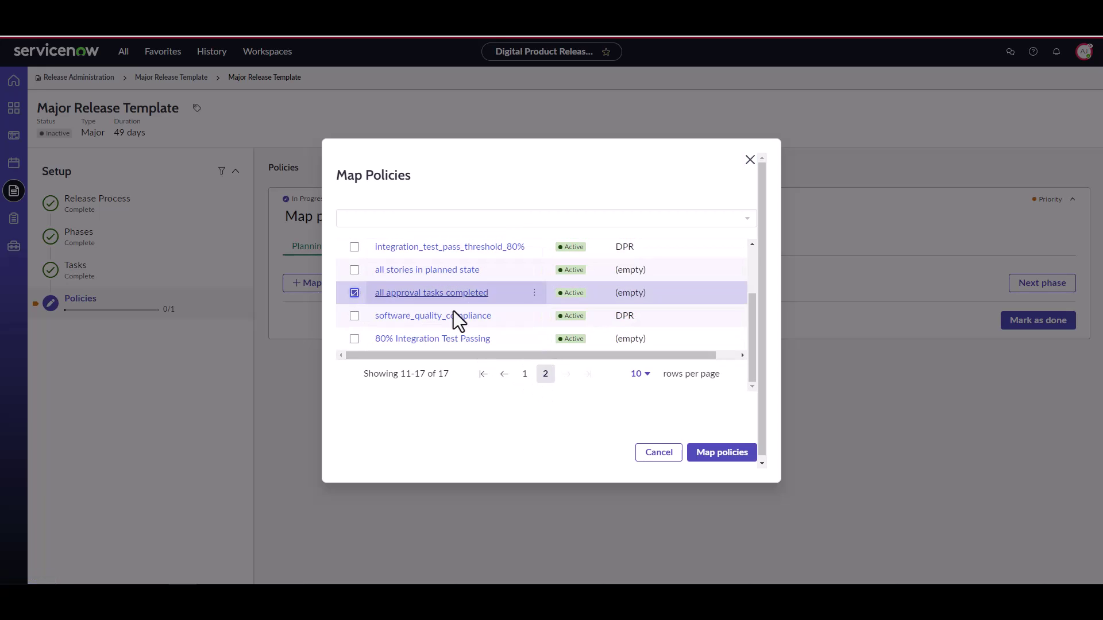
left_click(710, 454)
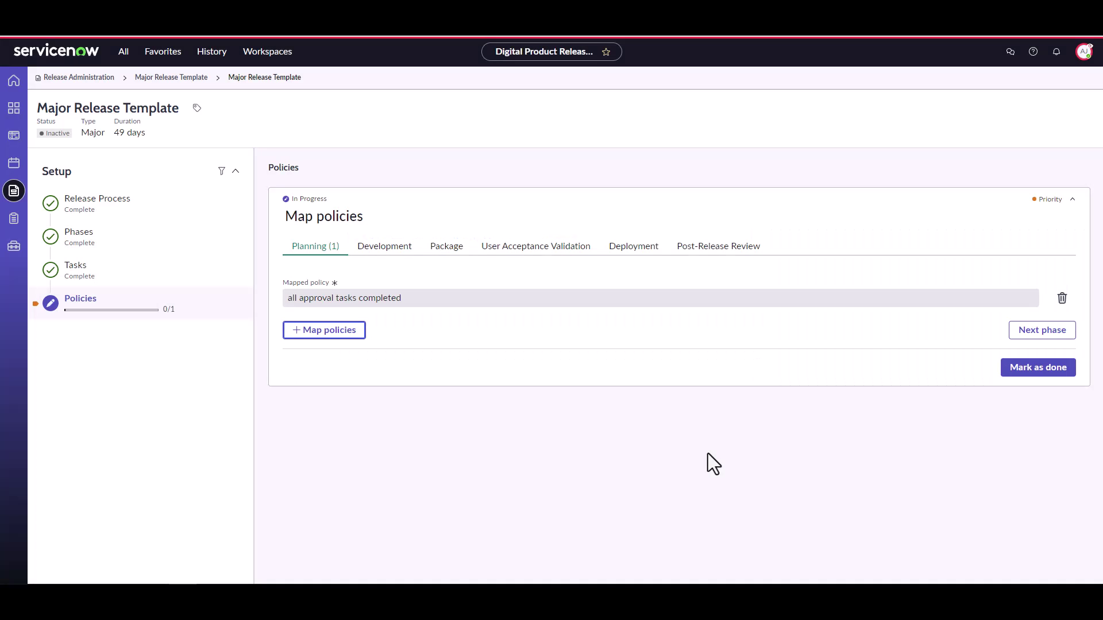
Step: Check User Acceptance Validation's mapped policies and complete the policies step, activating the template
left_click(1047, 349)
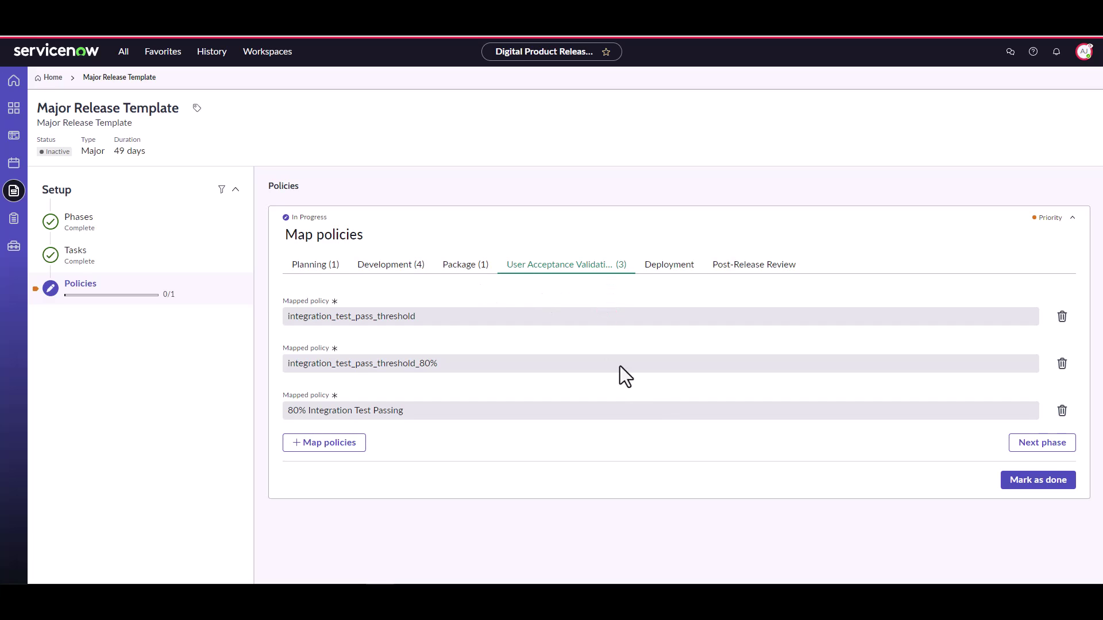
left_click(1042, 484)
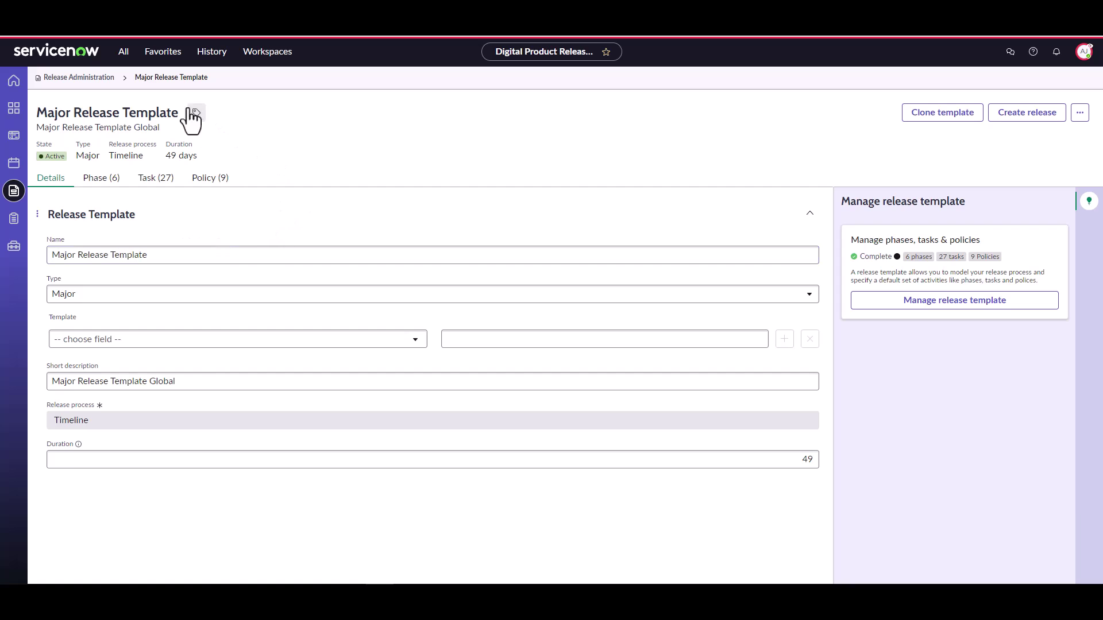
Step: Return to the Release Administration list, now showing the active Major Release Template among four templates
left_click(101, 78)
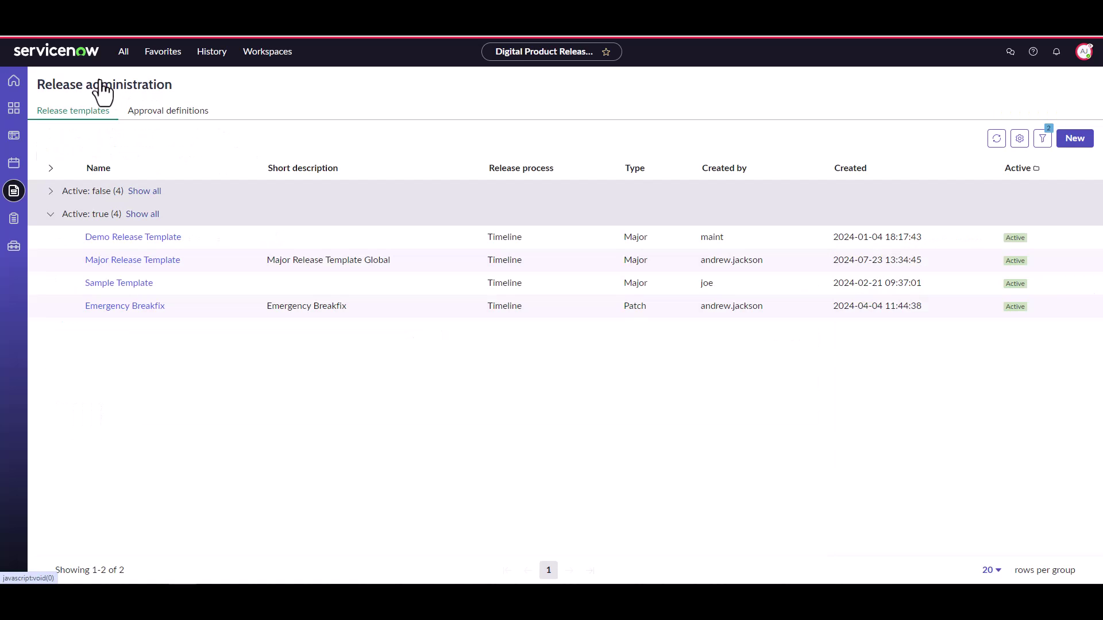